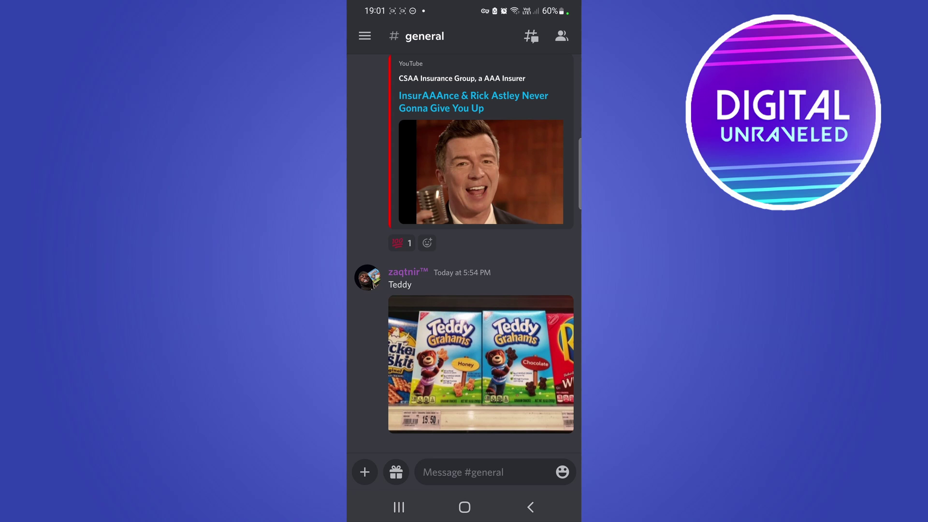
- Leave Discord's #general channel and go to the phone's home screen
click(464, 508)
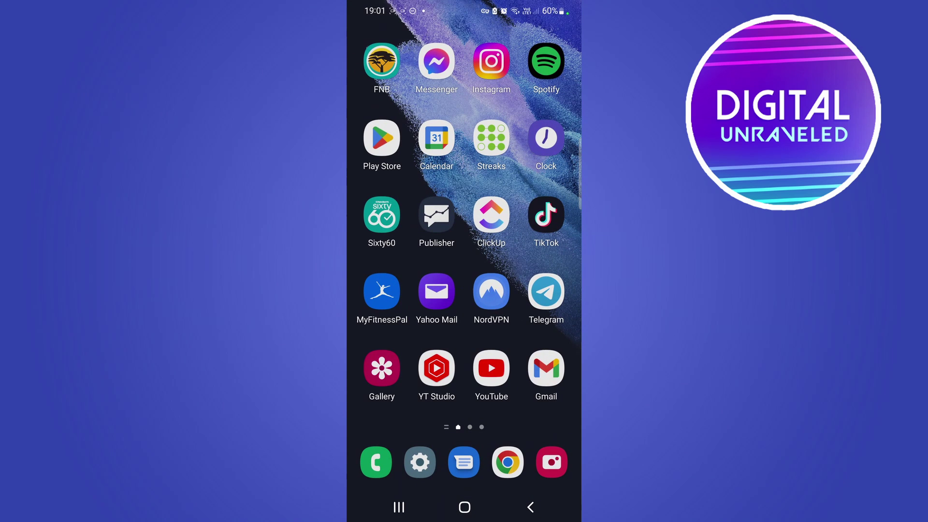
- Search Play Store for 'discord', confirm Discord: Talk, Chat & Hang Out is installed, then go home
click(382, 139)
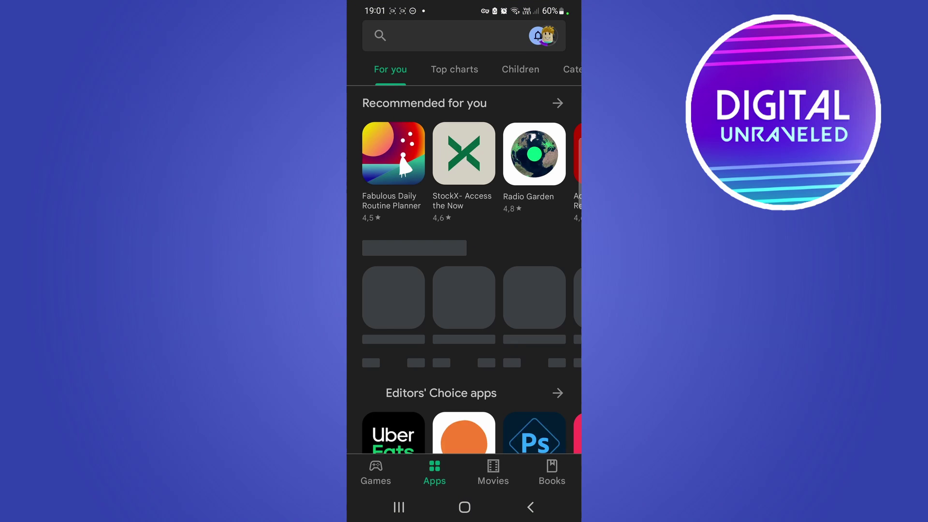
click(436, 35)
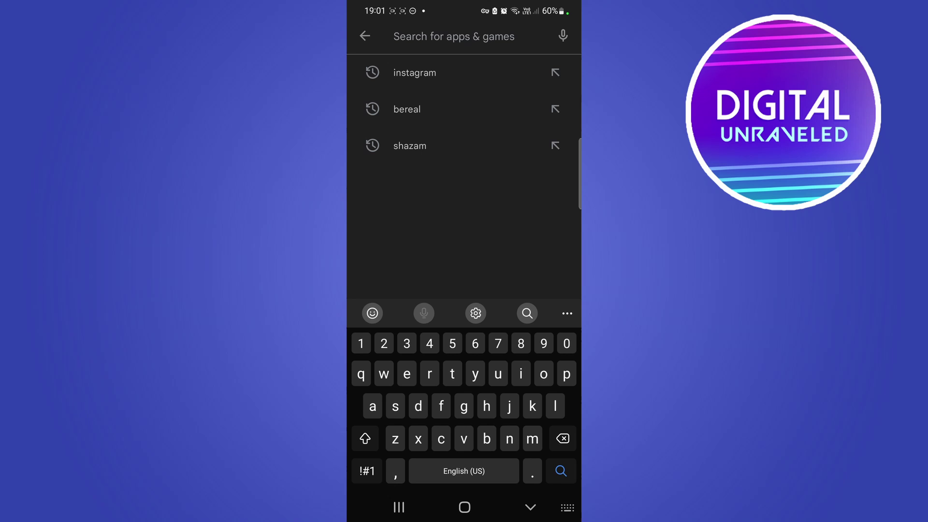
click(530, 509)
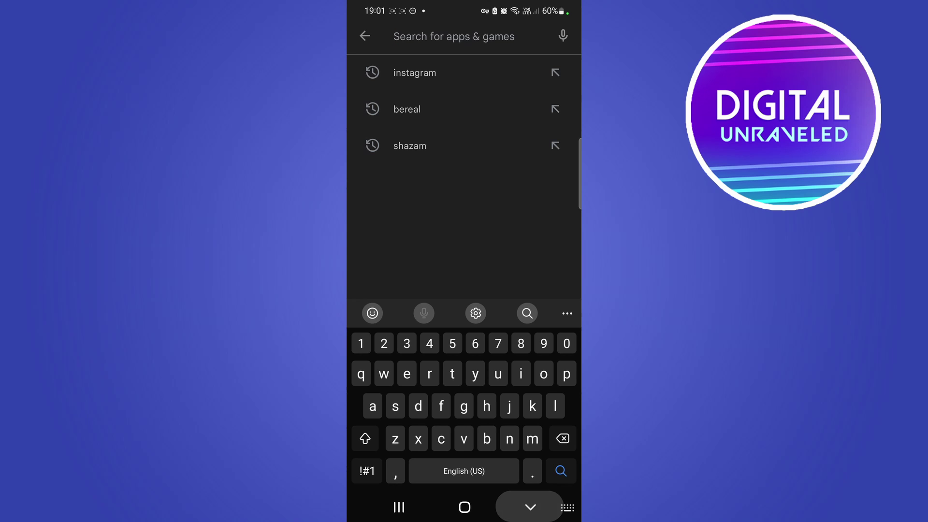
click(531, 507)
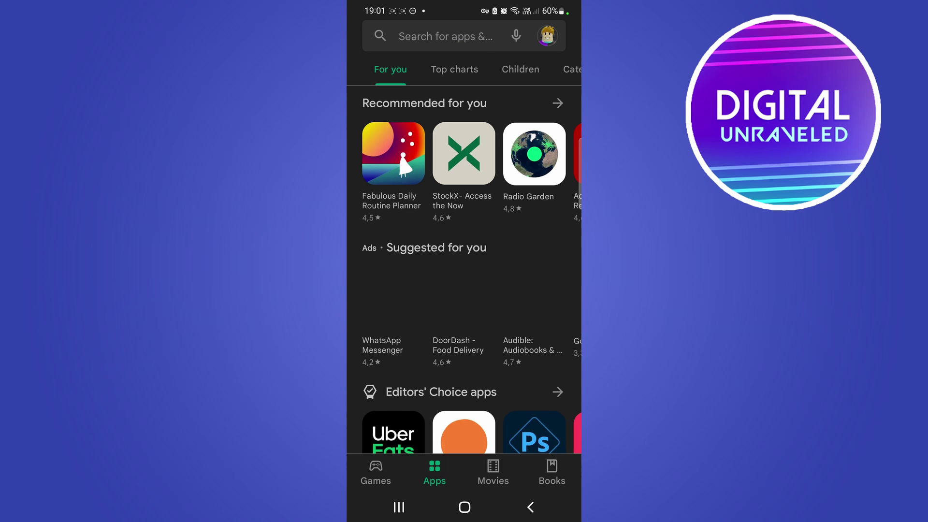
click(446, 36)
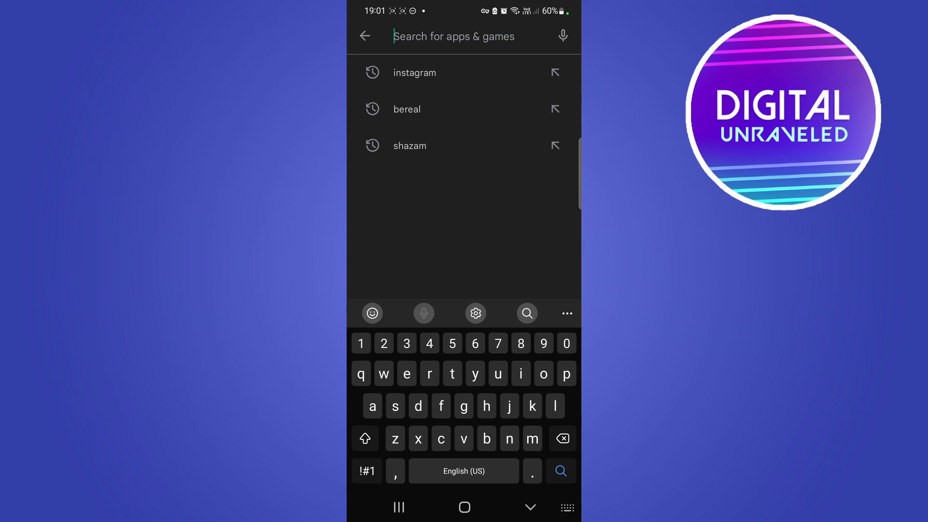
text(discord)
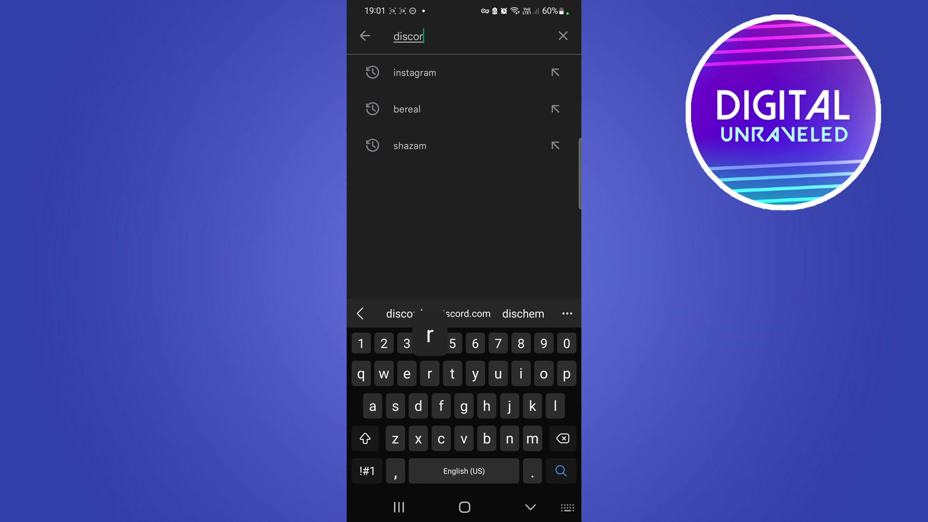
click(561, 471)
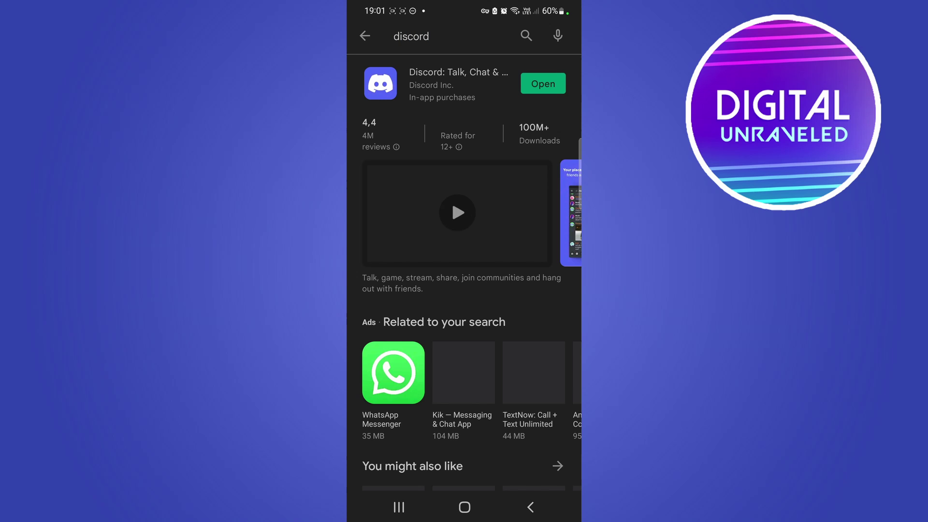
click(457, 80)
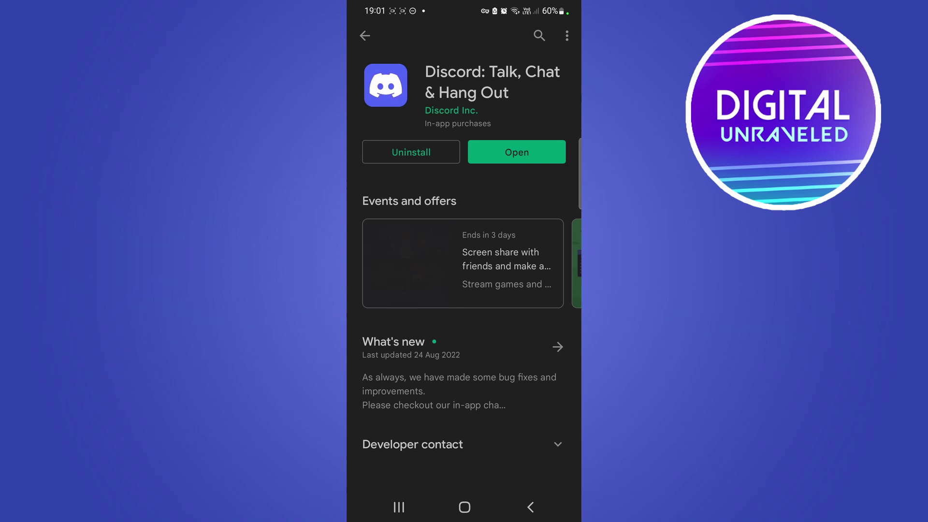
click(465, 508)
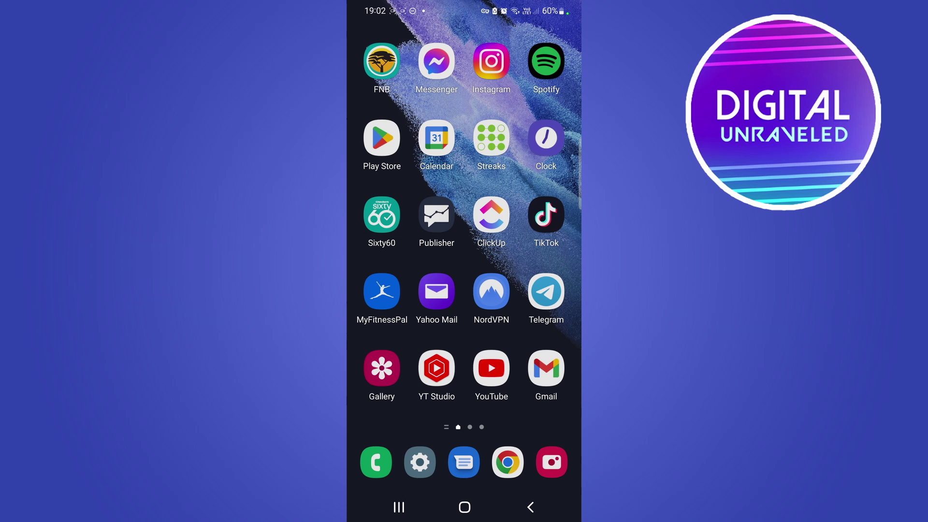
- Launch Discord from the second home page, switch between Recents cards, and relaunch it to #general
drag(544, 253, 385, 254)
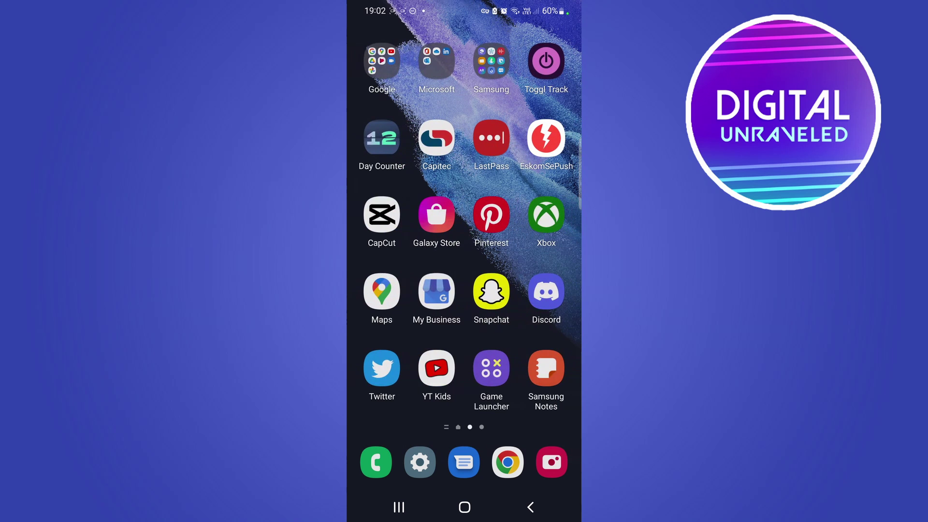
click(547, 292)
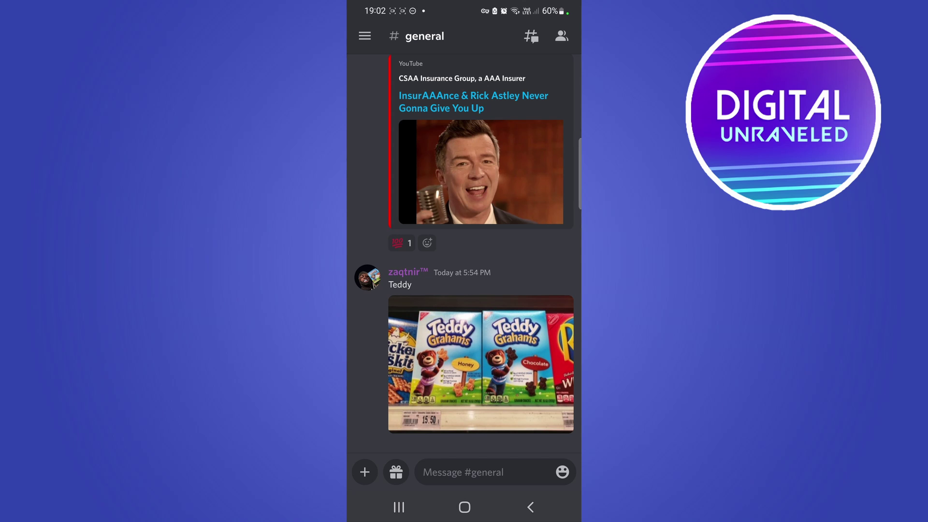
click(399, 508)
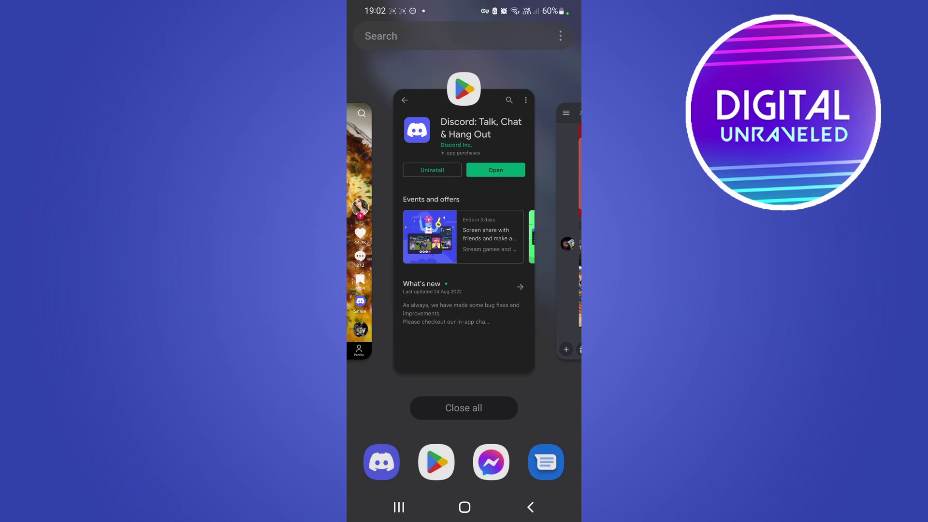
mouse_move(407, 218)
mouse_down()
mouse_move(523, 218)
mouse_move(462, 218)
mouse_up()
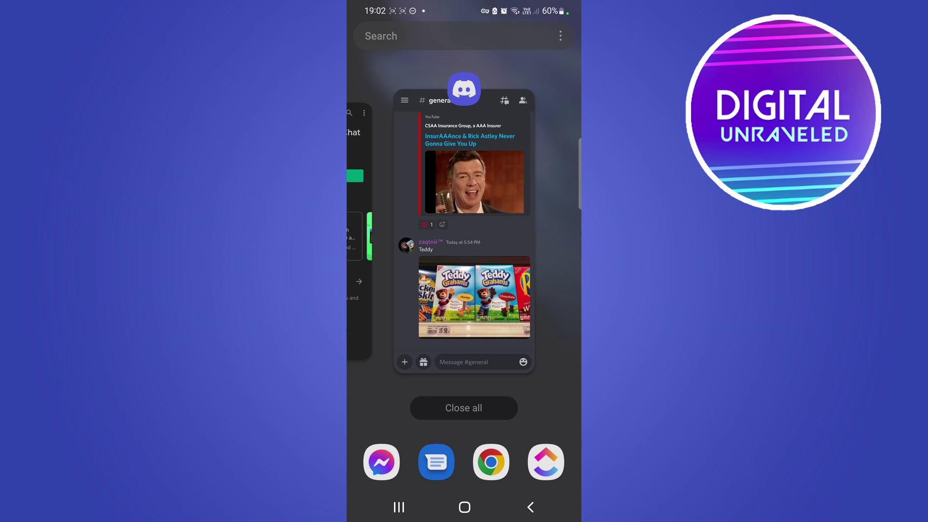
drag(406, 217, 537, 217)
click(464, 508)
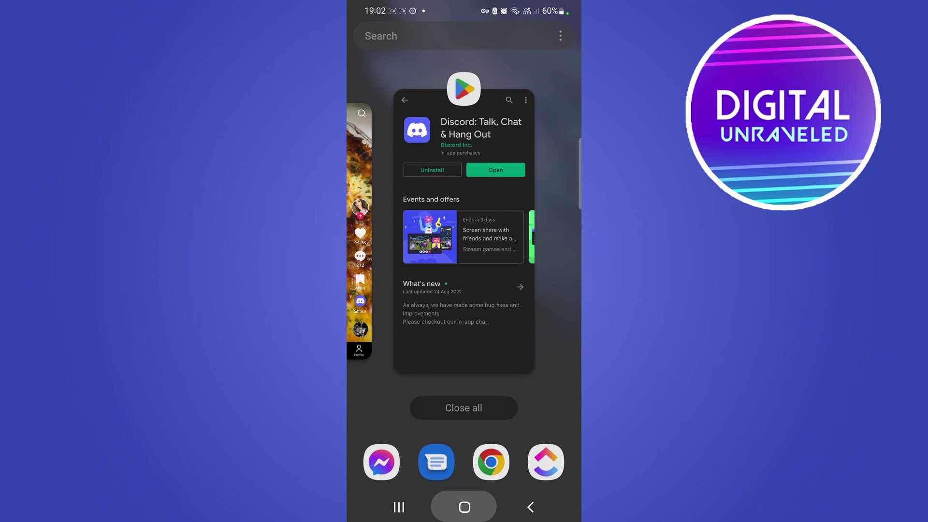
click(542, 294)
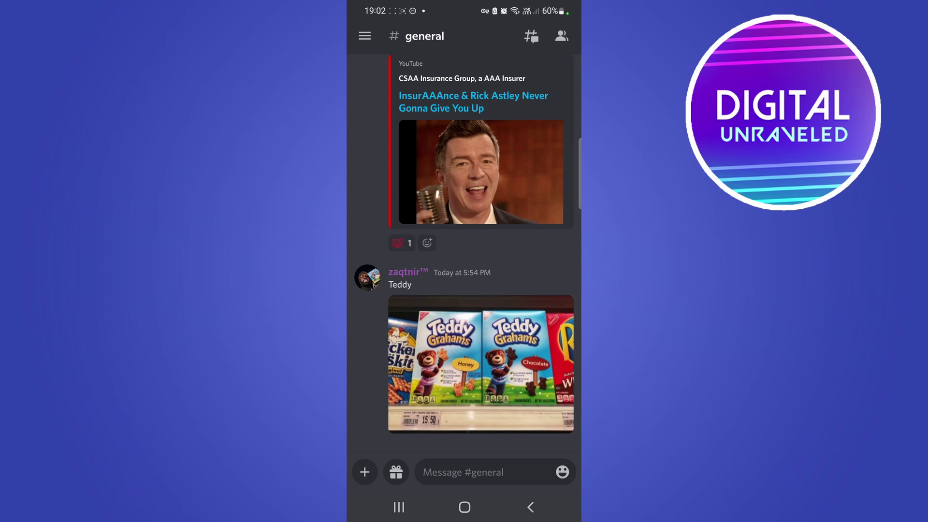
- Open the server sidebar and choose the Student Hub tree icon to reach its school email prompt
drag(377, 218, 537, 217)
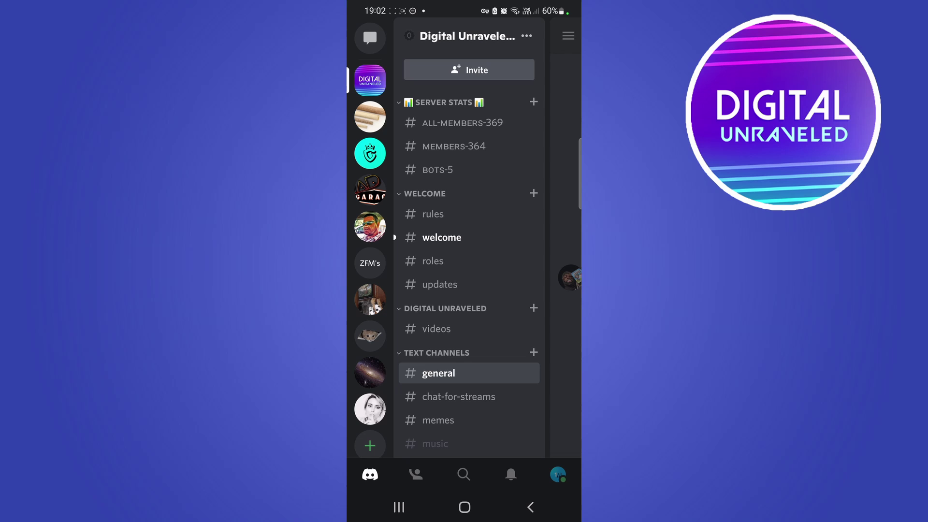
scroll(370, 254, down, 2)
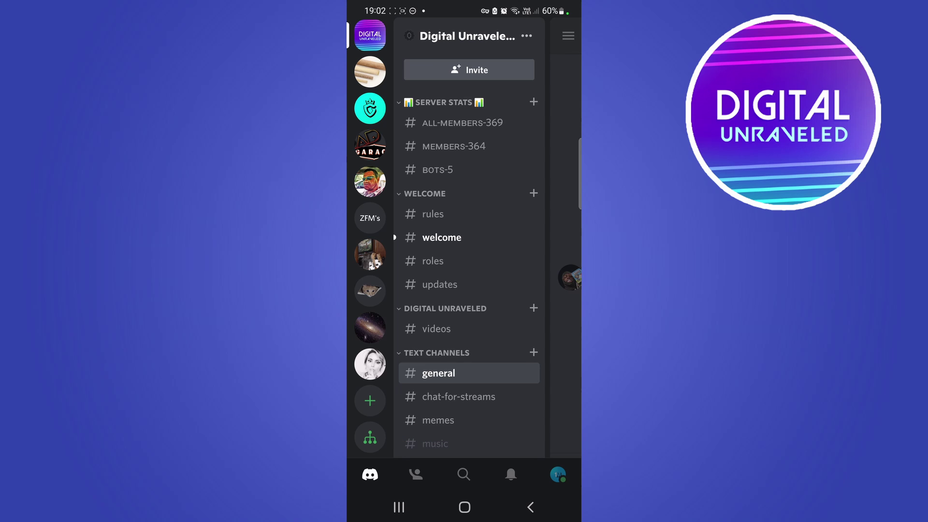
click(370, 437)
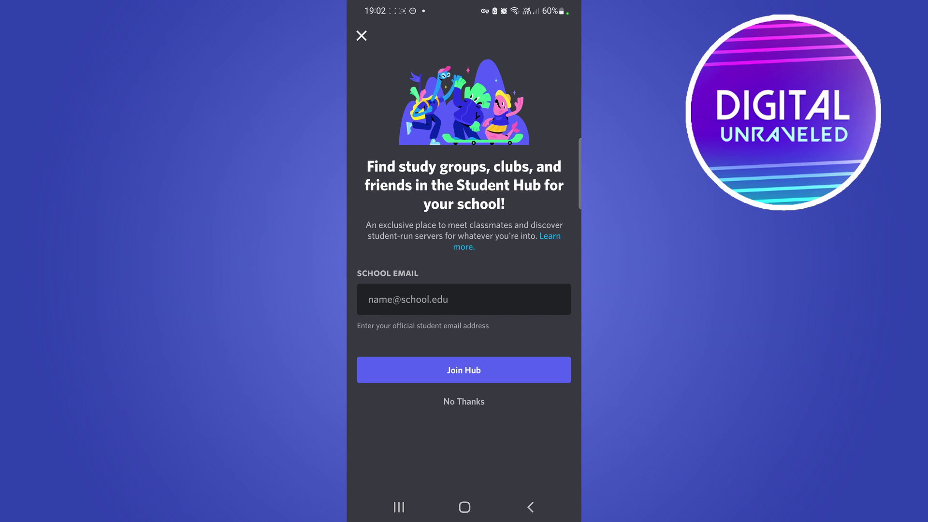
click(465, 299)
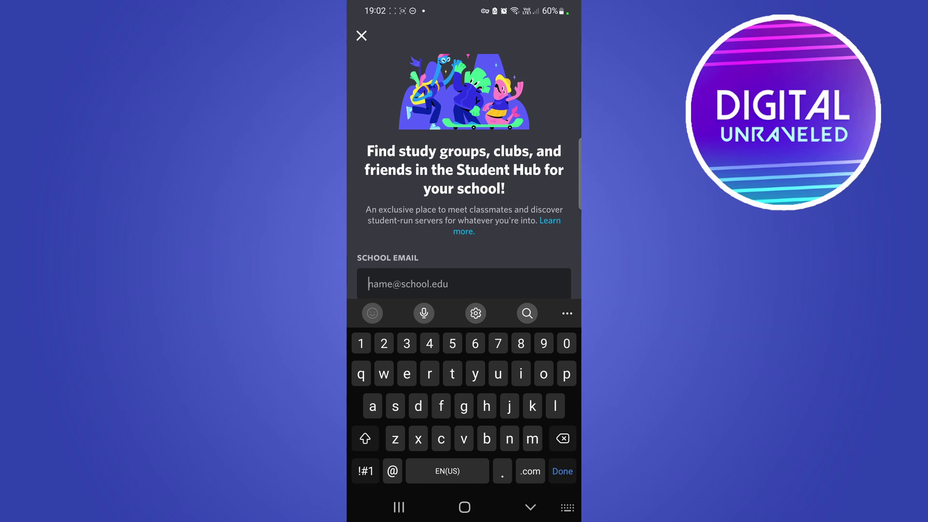
click(531, 507)
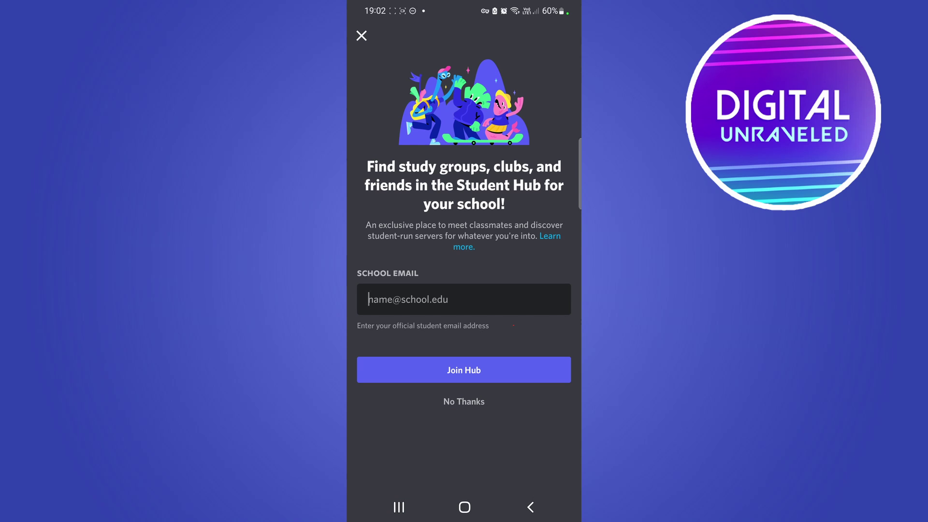